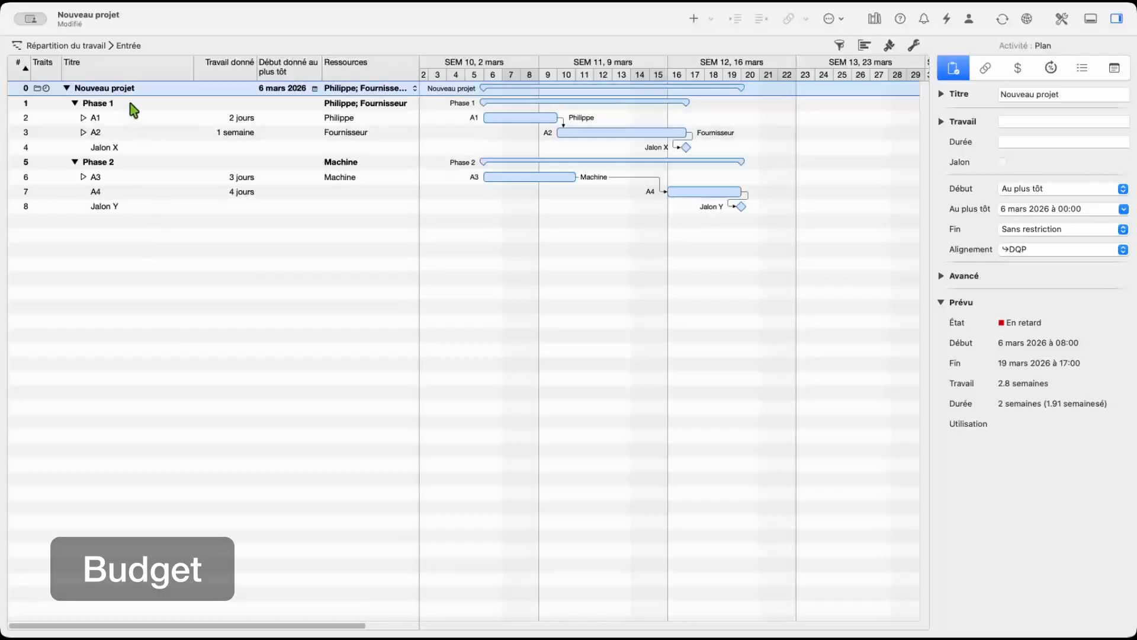
left_click(128, 120)
left_click(132, 137)
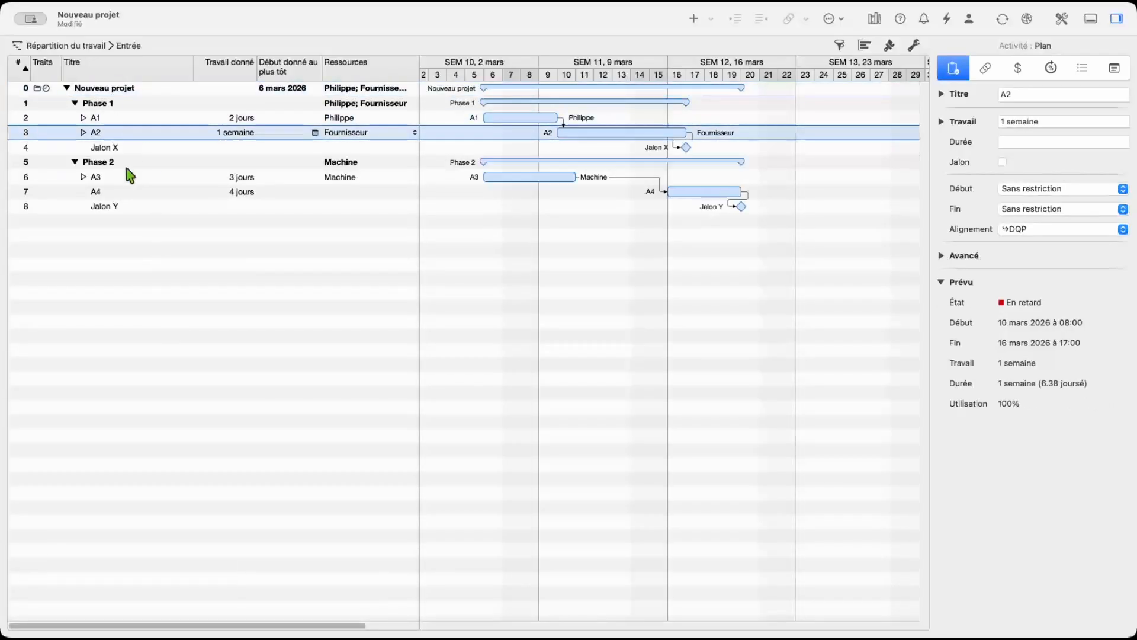
left_click(127, 167)
left_click(131, 181)
Set the required budget amount for the whole project to CHF 10000.
left_click(118, 91)
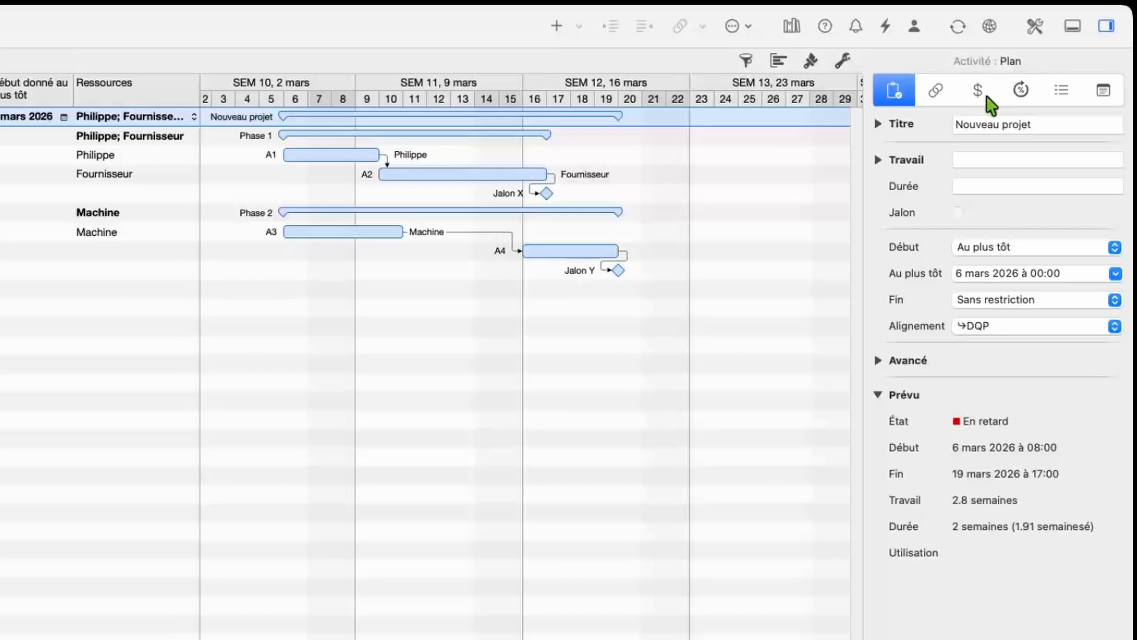
left_click(978, 96)
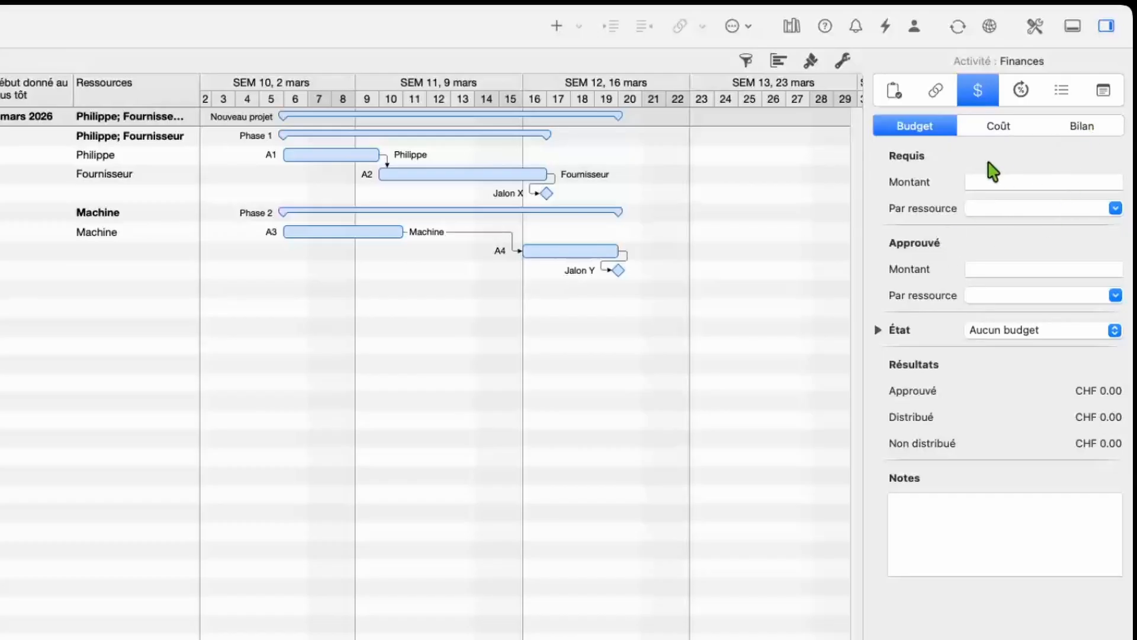
left_click(1030, 183)
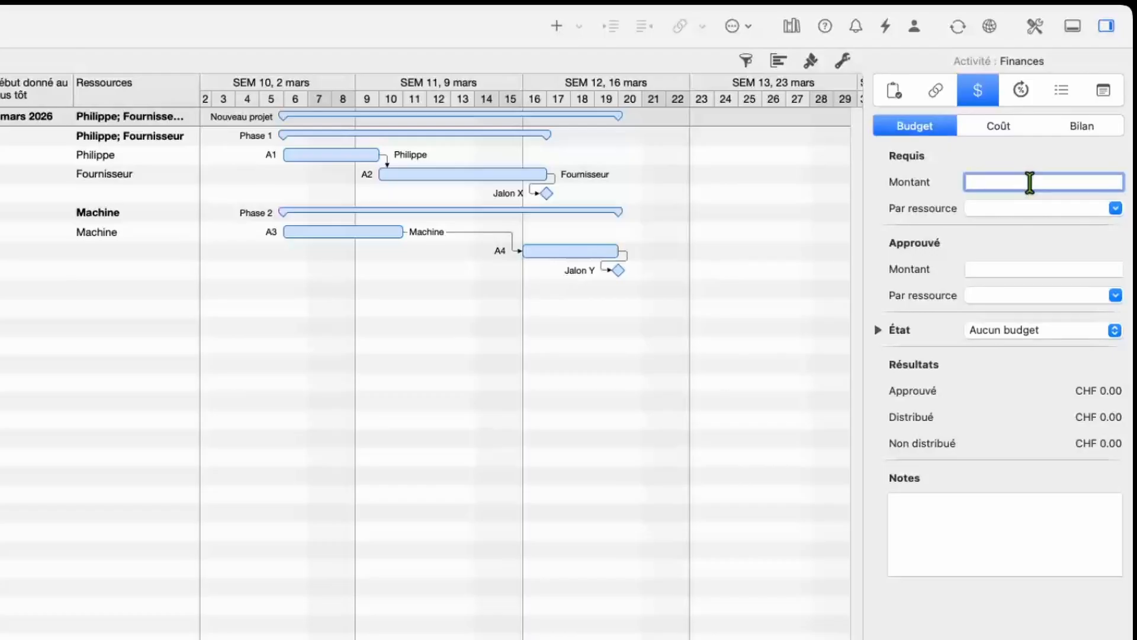
type("10000")
key("Return")
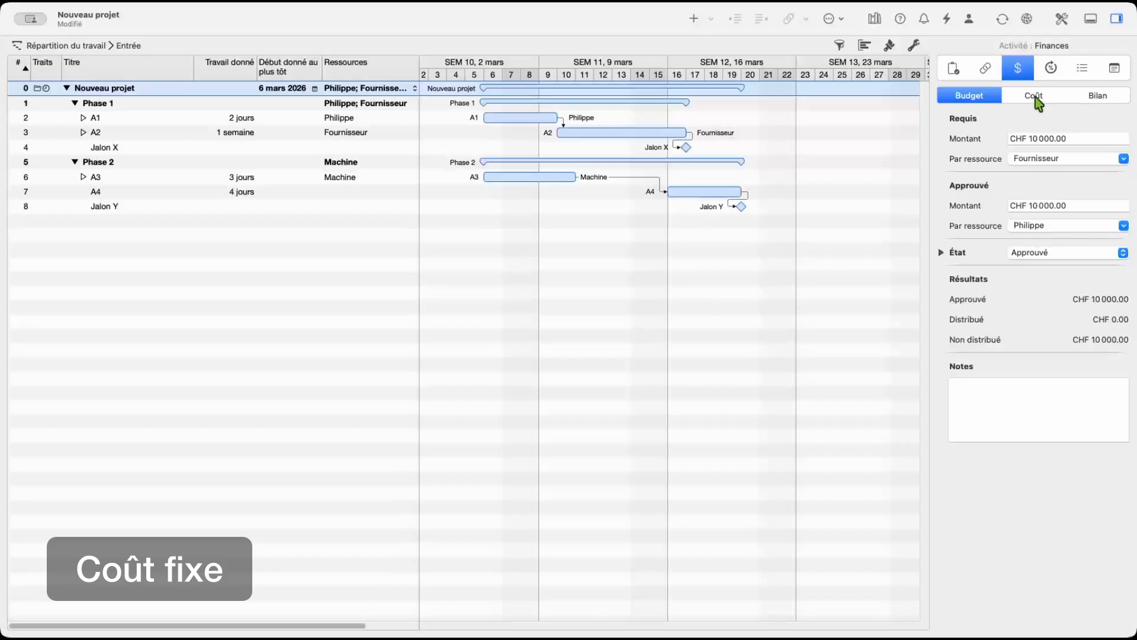
Add a base cost entry titled "Location" to activity A3.
left_click(1036, 98)
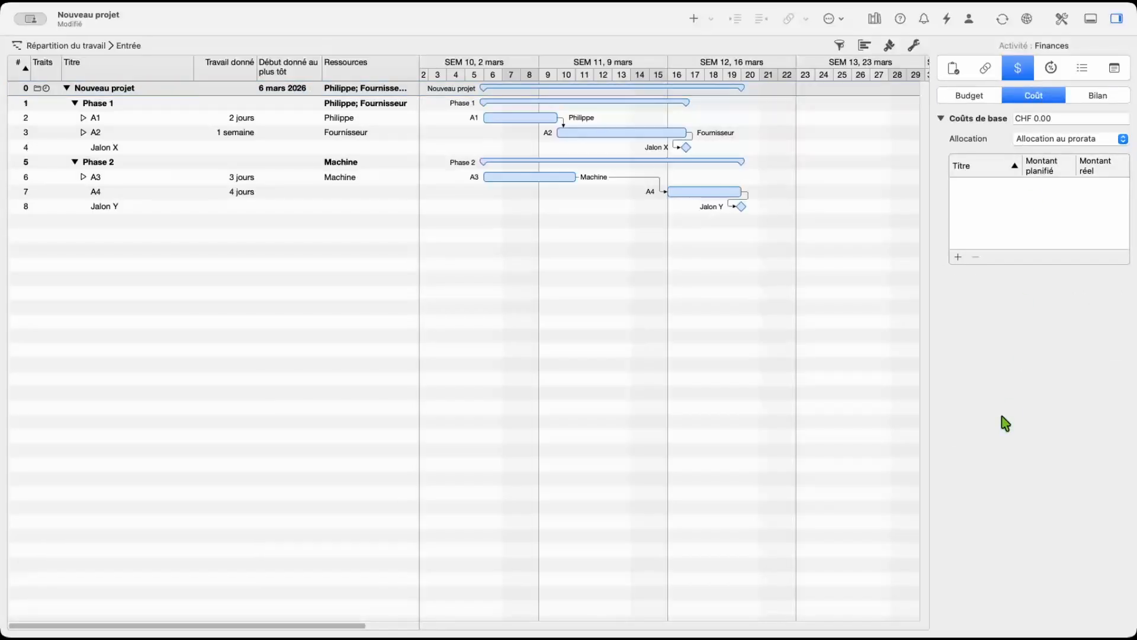
left_click(144, 180)
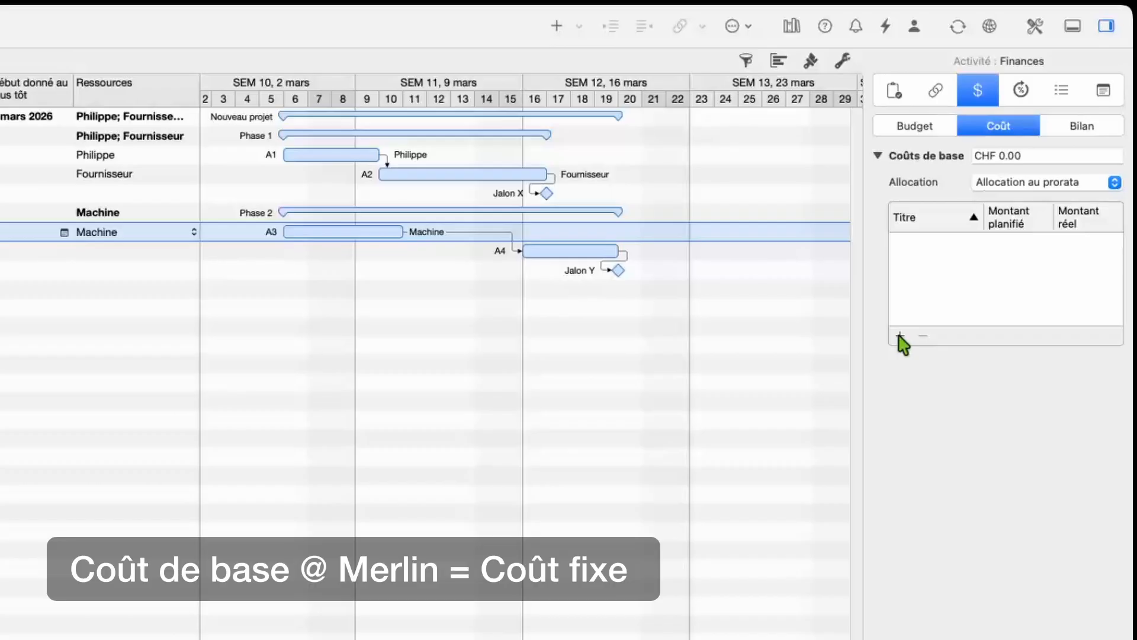
left_click(900, 335)
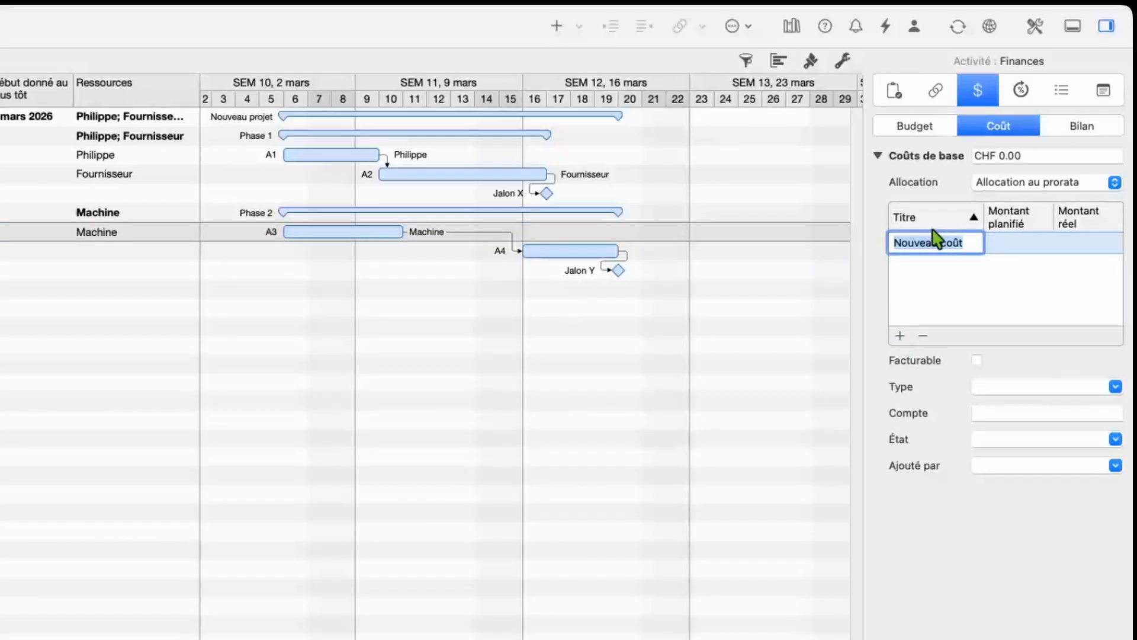
type("Location")
key("Return")
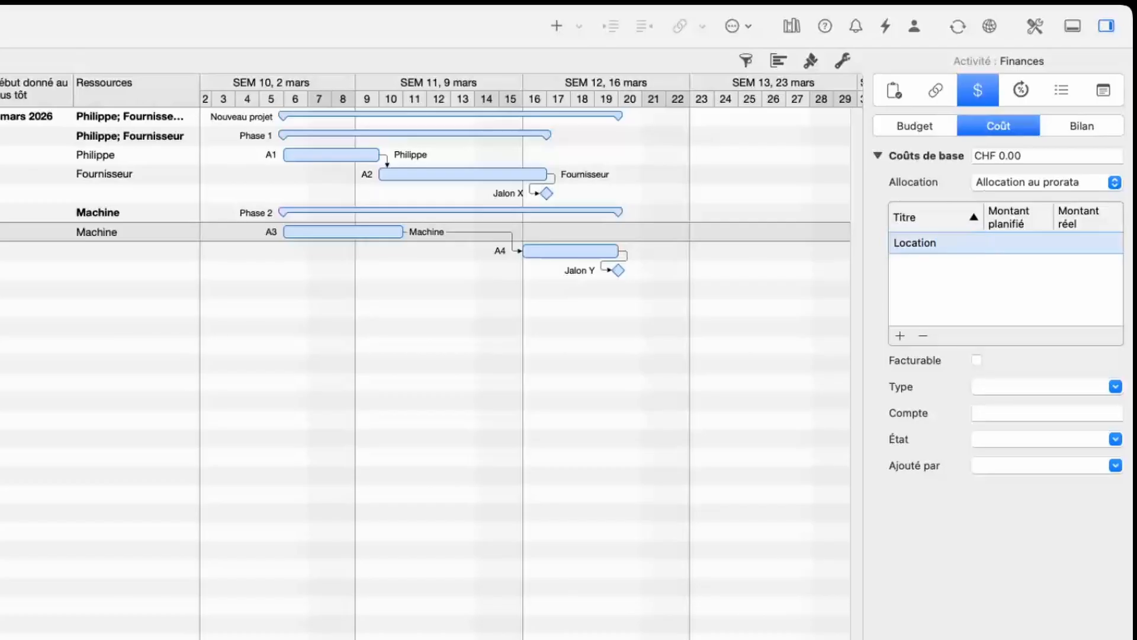
Set the base cost amount of activity A3 to CHF 2000.
left_click(1024, 156)
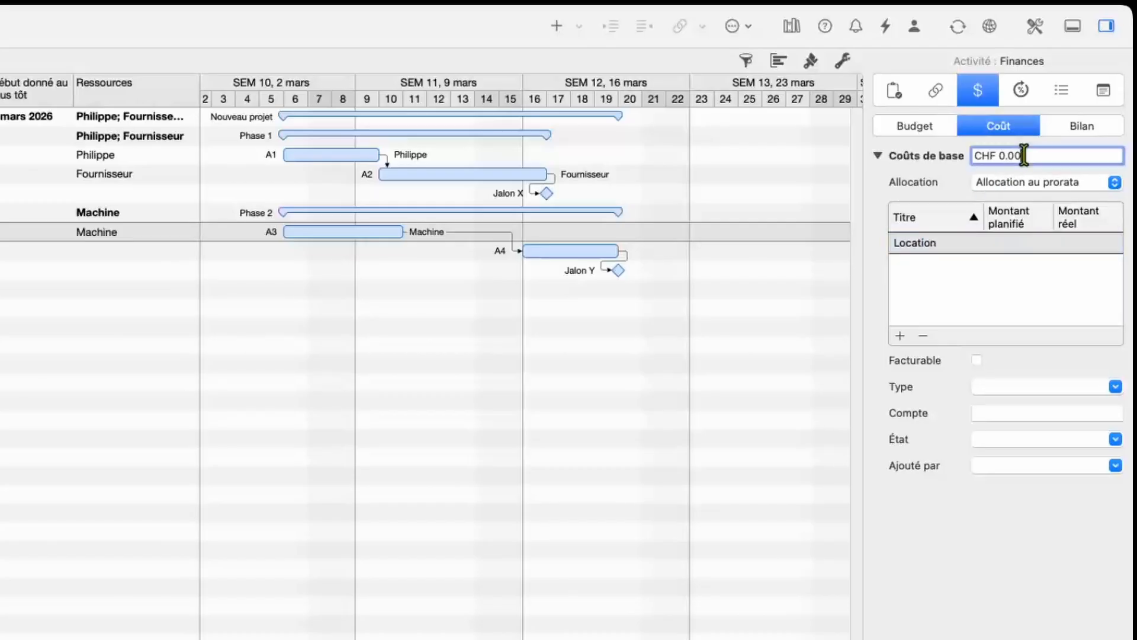
key("BackSpace")
key("BackSpace")
key("BackSpace")
key("BackSpace")
key("BackSpace")
type("2000")
key("Return")
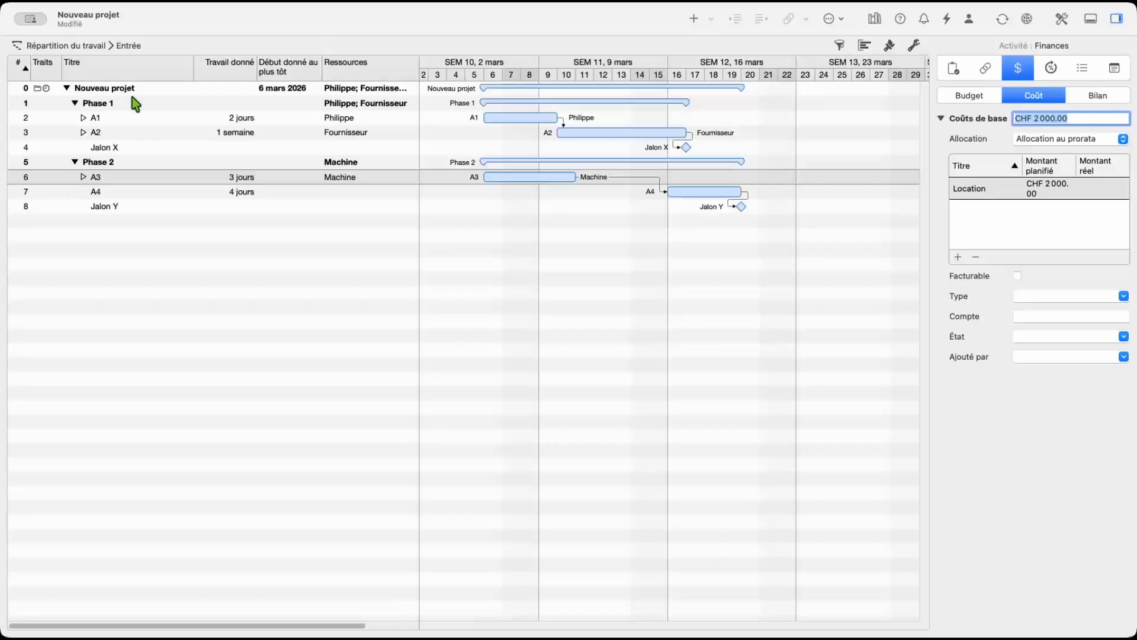
Display the financial balance (Bilan) of the whole project.
left_click(115, 92)
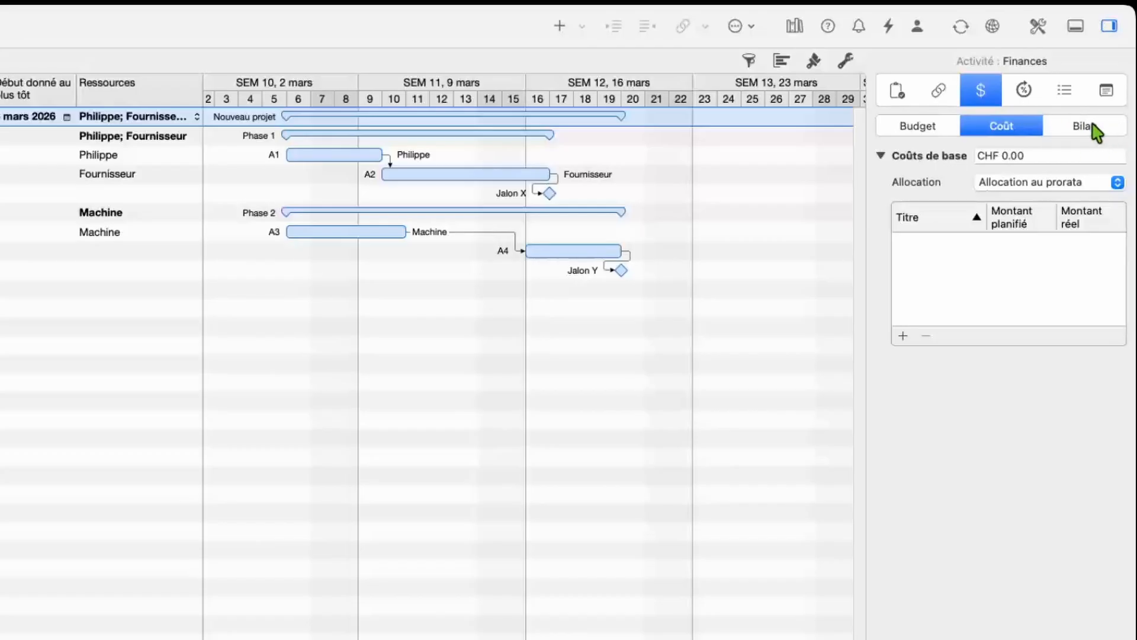
left_click(1096, 125)
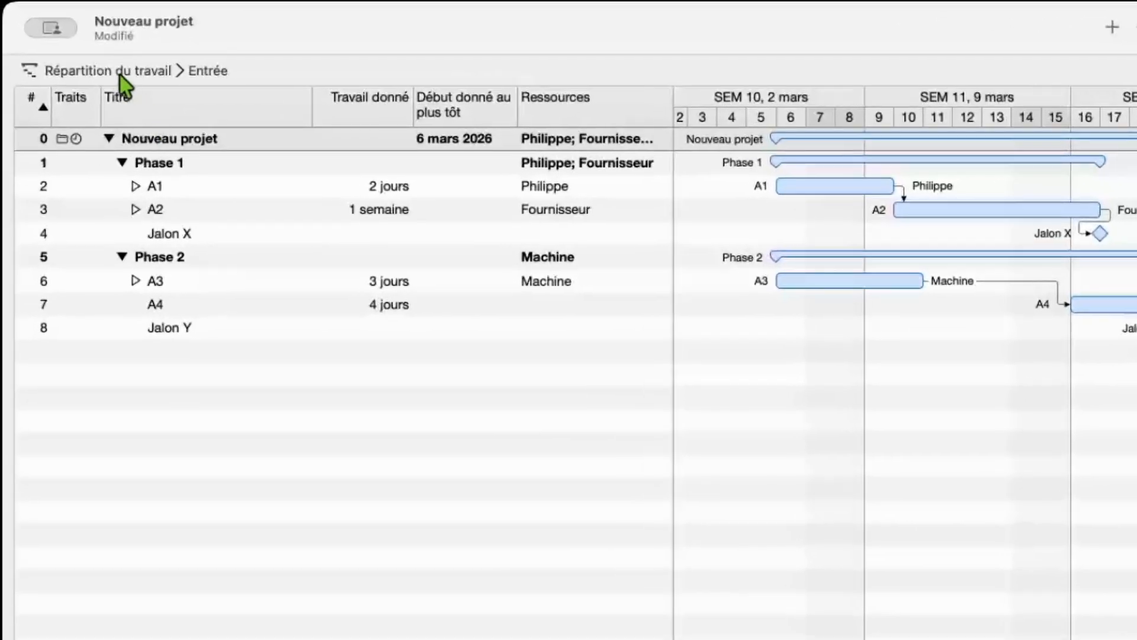
Switch to the Ressources Entrée view and set the planned standard rate of Fournisseur to CHF 150 per hour.
left_click(71, 46)
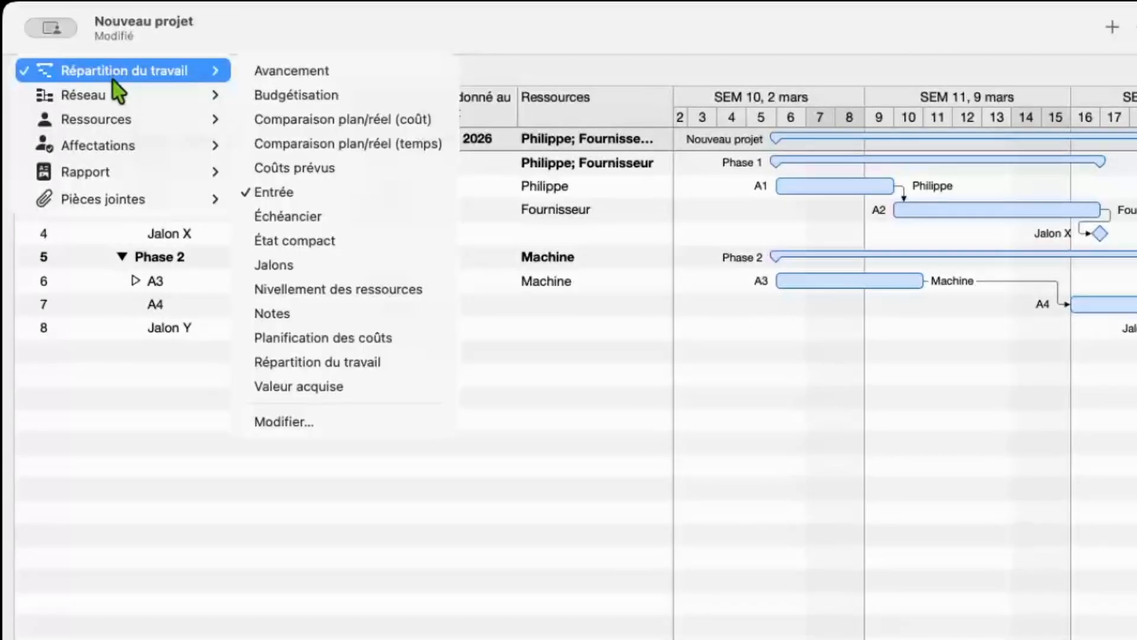
mouse_move(107, 119)
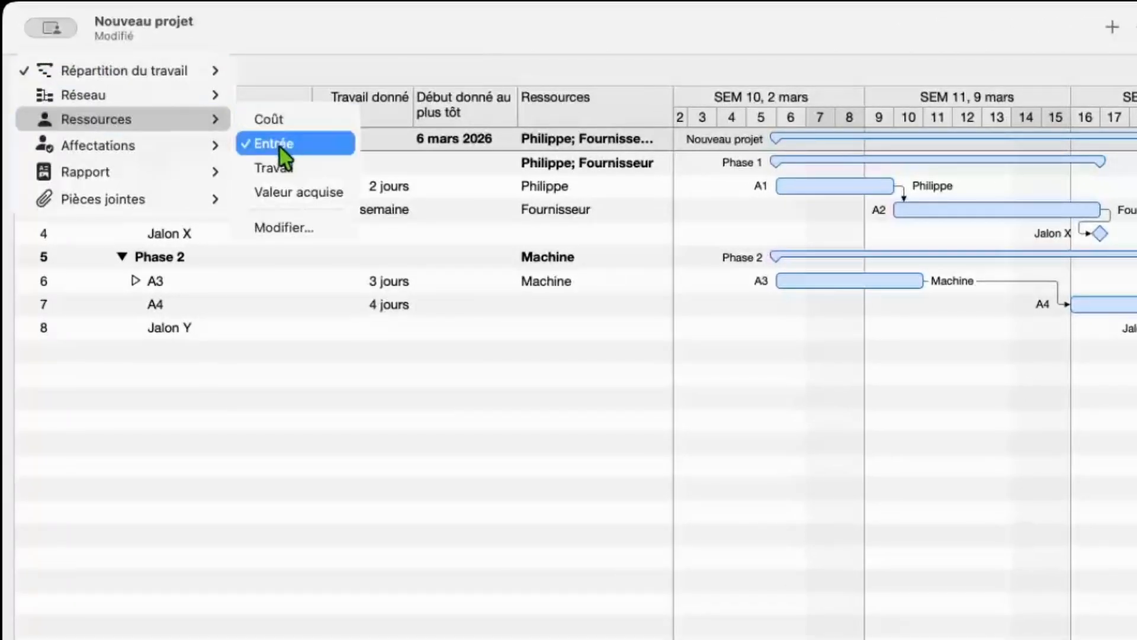
left_click(280, 146)
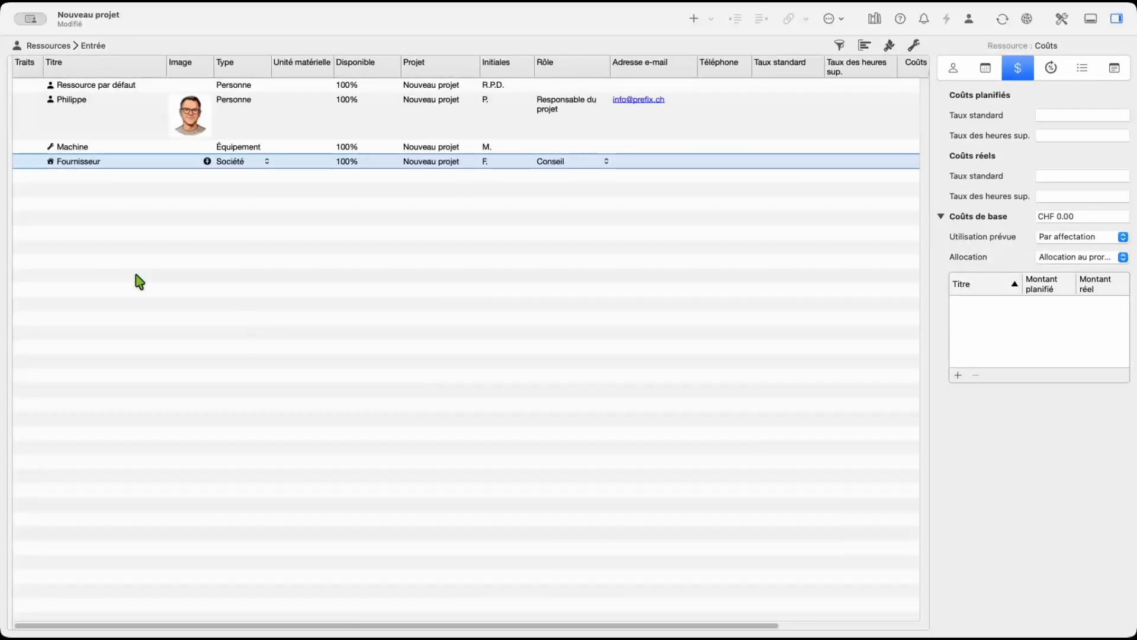
mouse_move(800, 66)
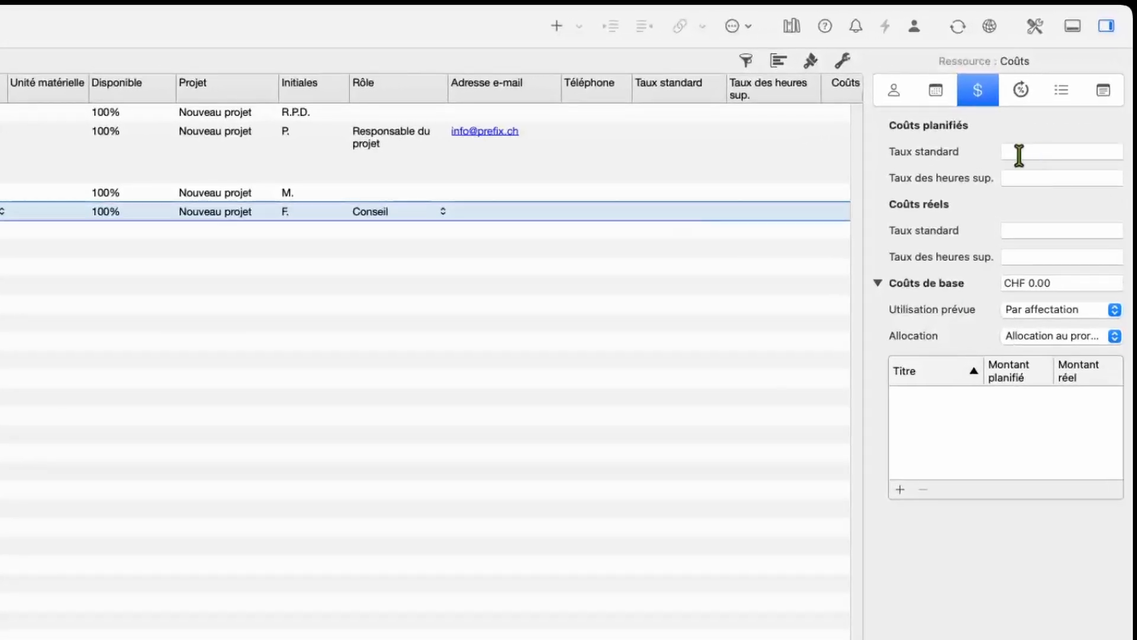
left_click(1030, 154)
type("150")
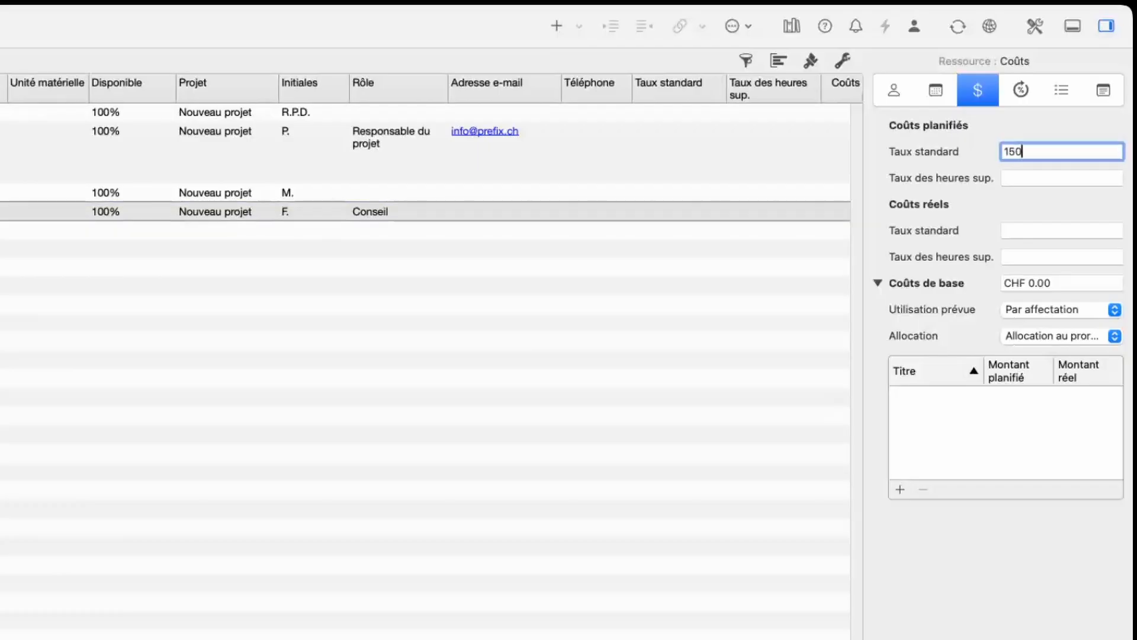
key("Return")
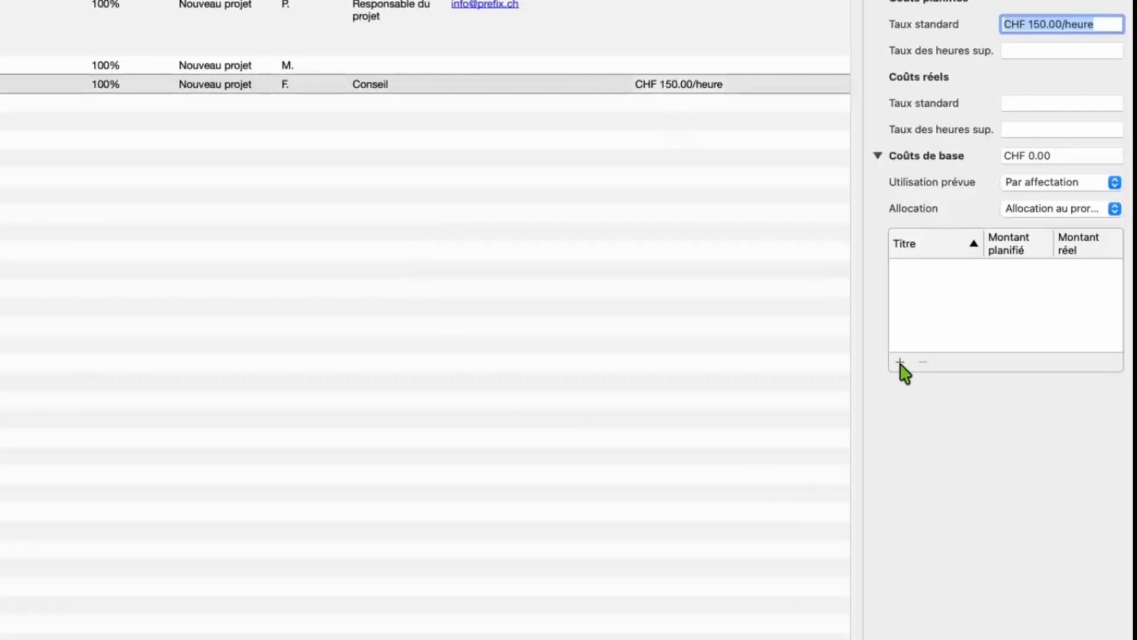
Add a planned base cost "Frais déplacement" of CHF 200 to Fournisseur, with planned usage "Par affectation".
left_click(900, 488)
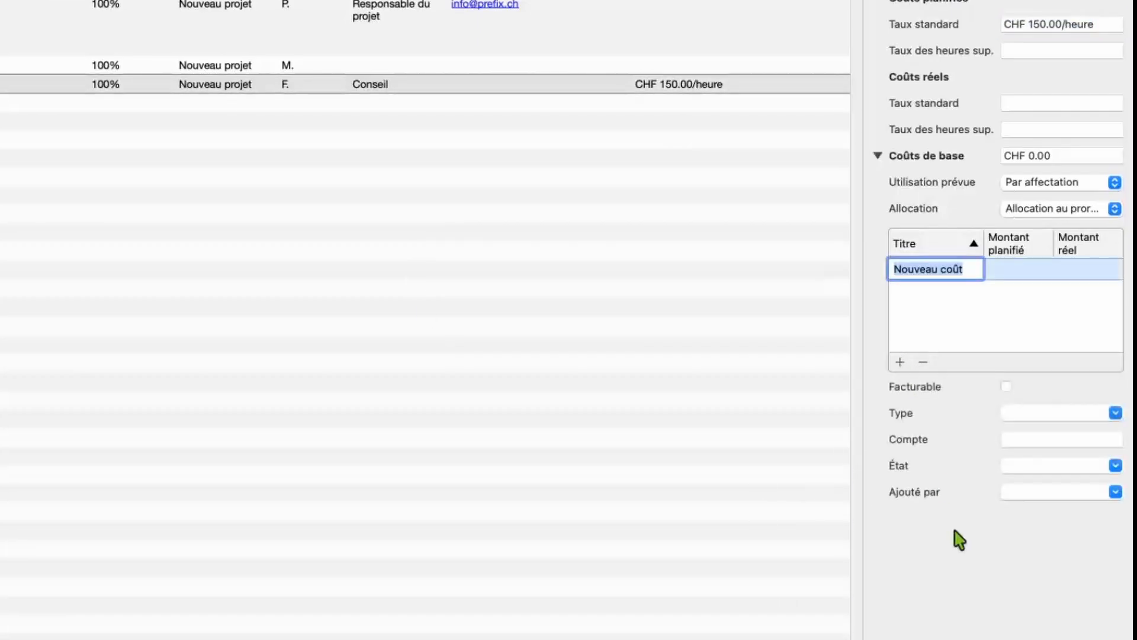
type("Frais ")
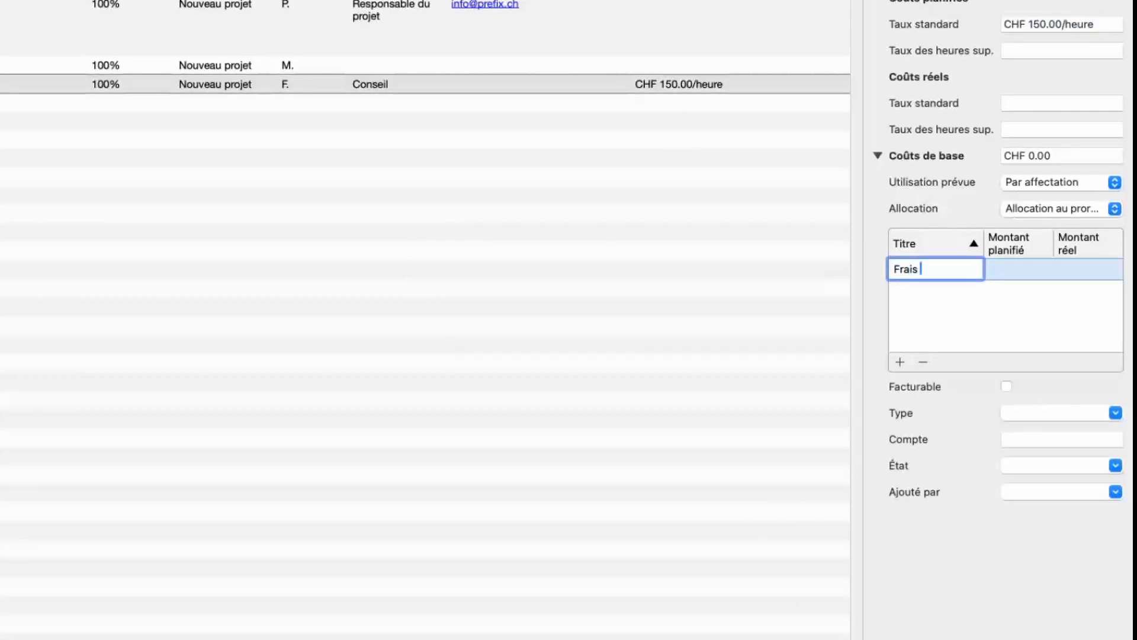
type("déplacement")
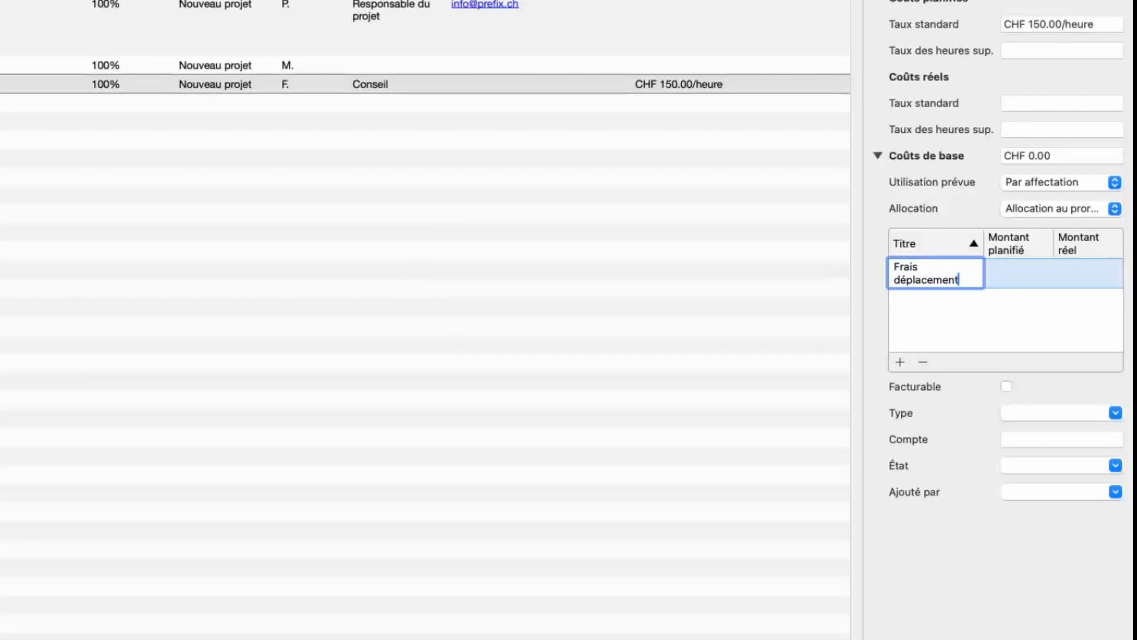
key("Return")
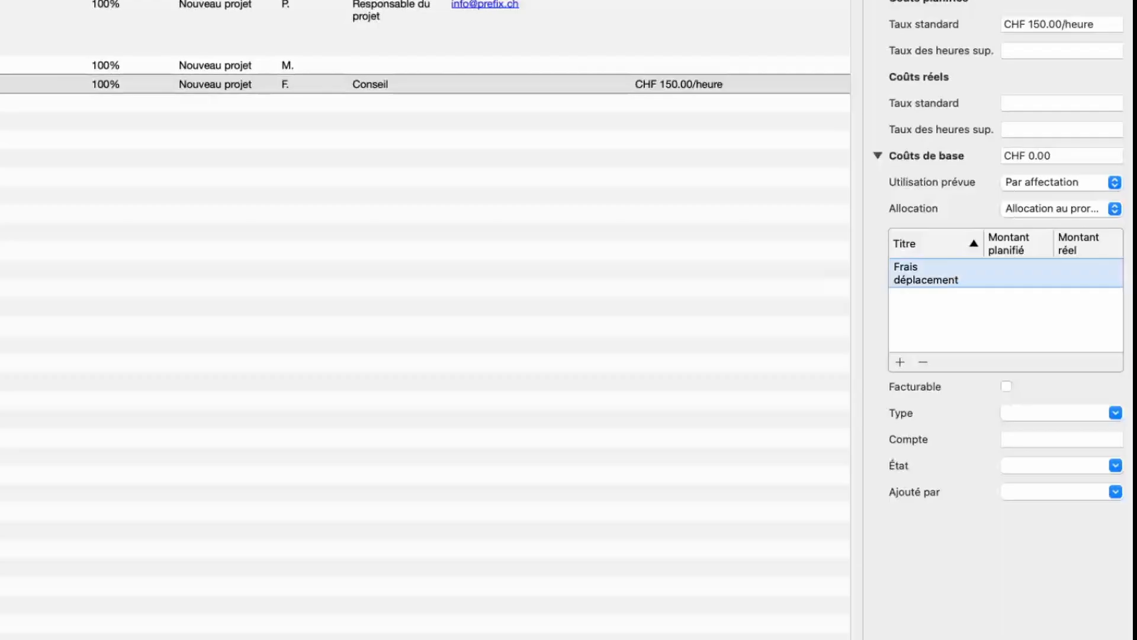
double_click(1014, 274)
type("200")
key("Return")
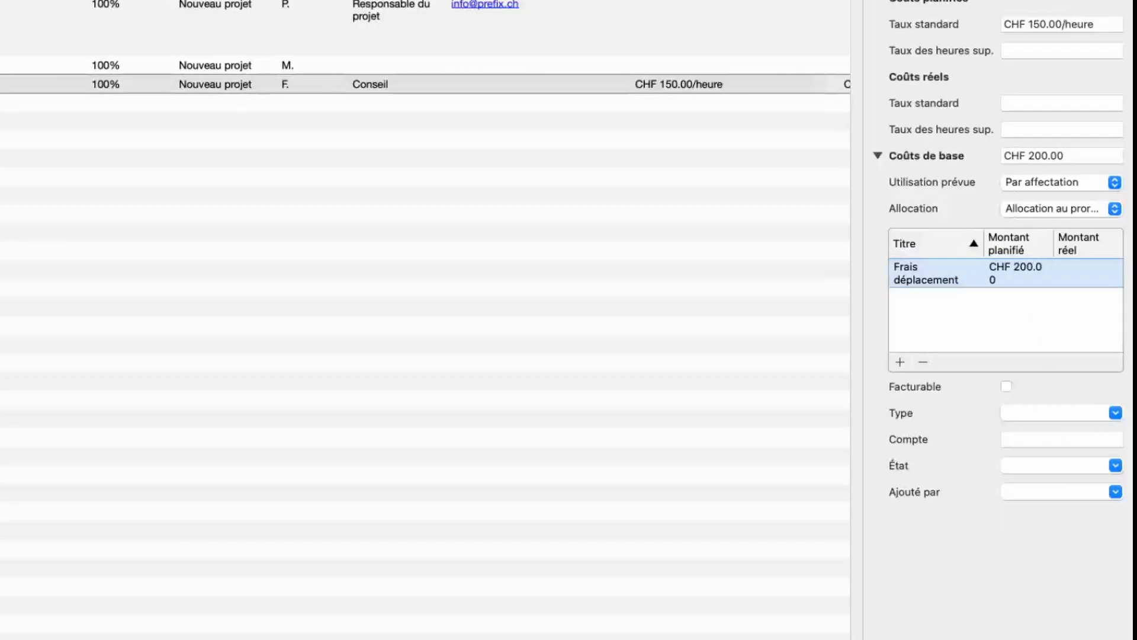
left_click(1117, 183)
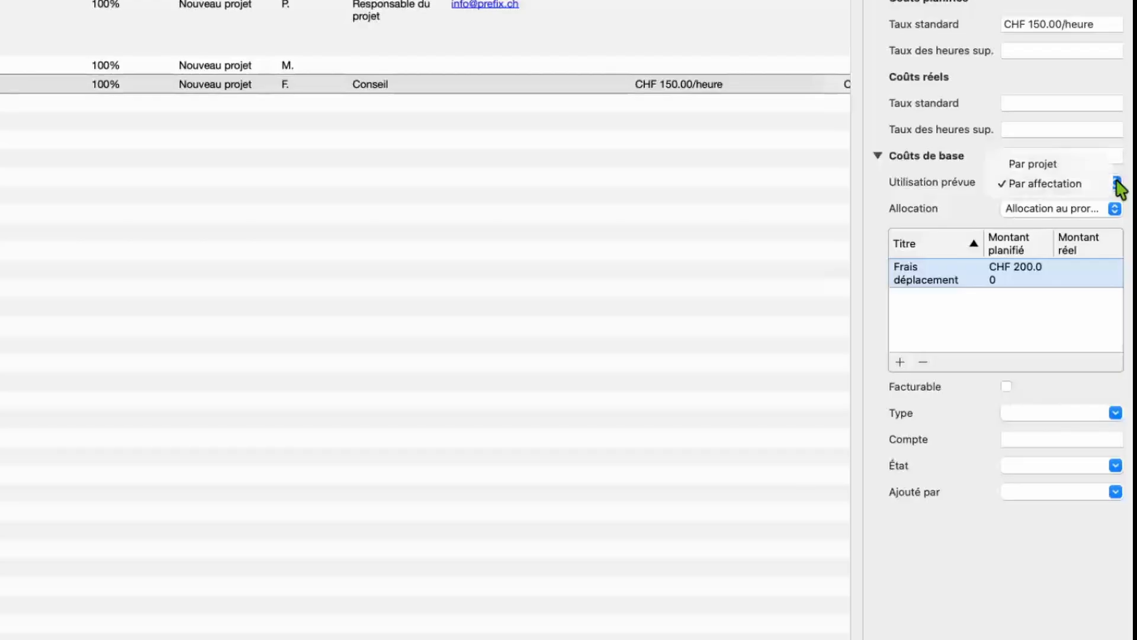
left_click(1078, 189)
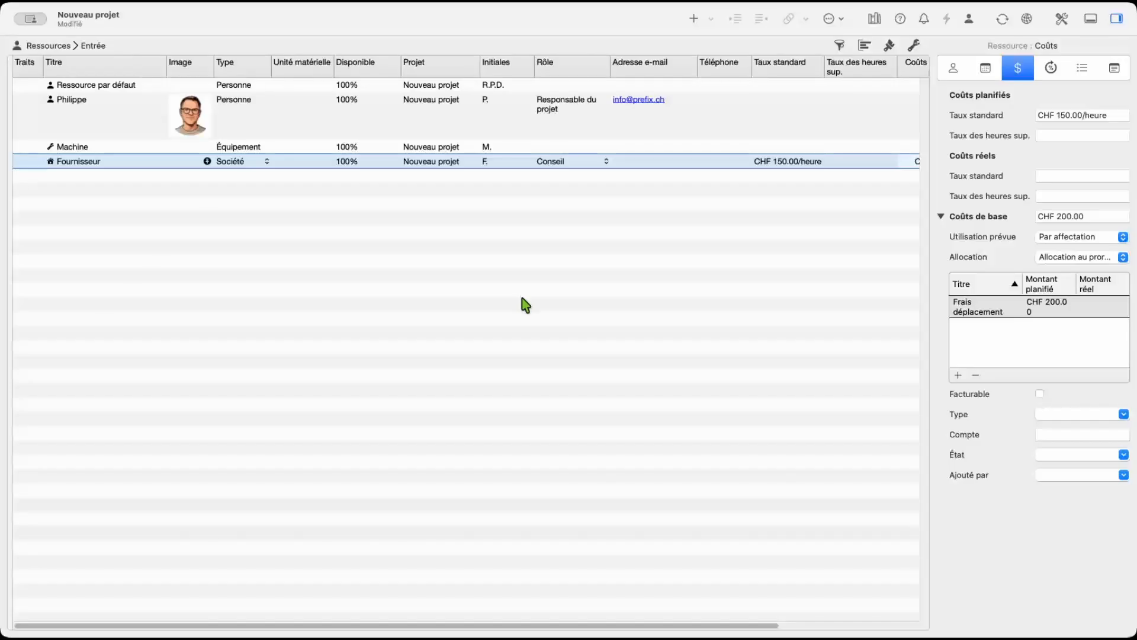
Return to the Répartition du travail view and compare the cost balances of activity A2 and the whole project.
left_click(49, 46)
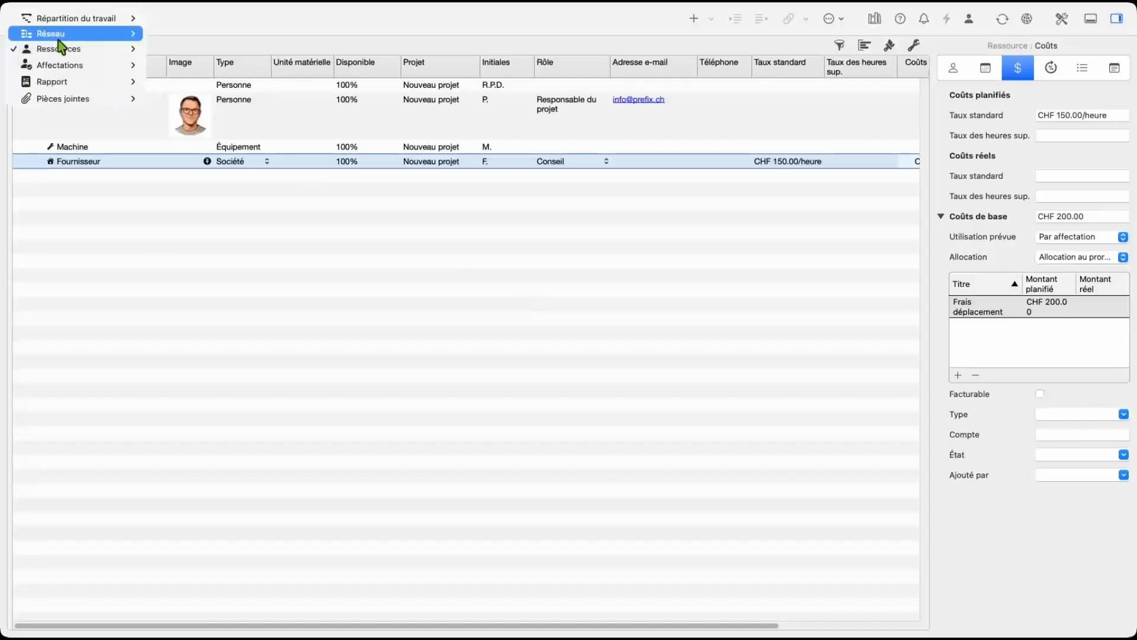
left_click(64, 18)
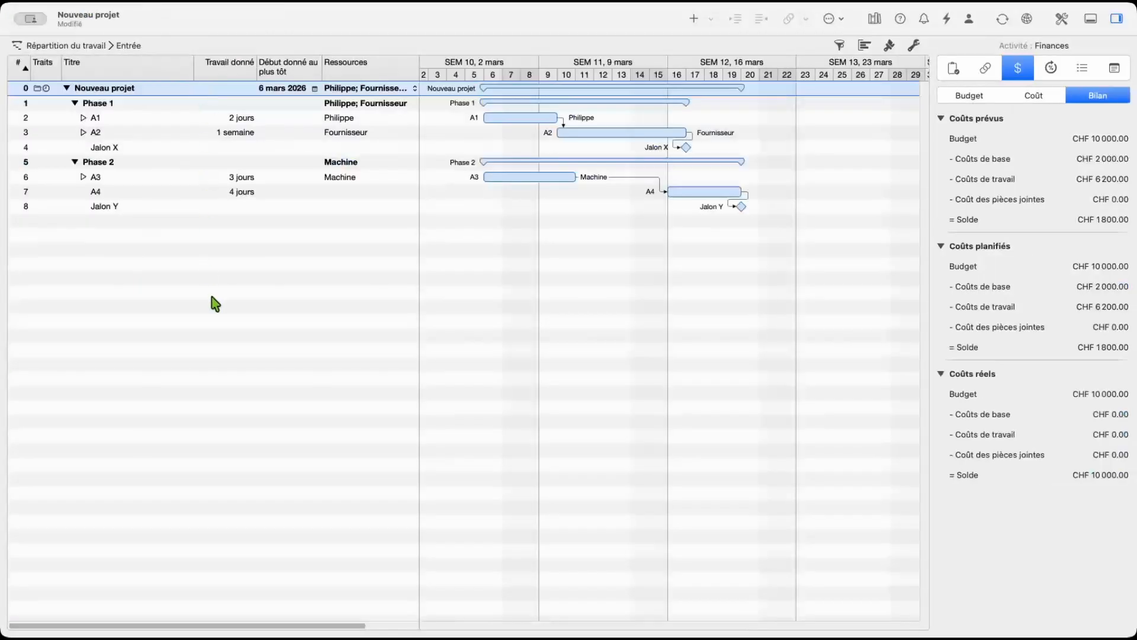
double_click(112, 88)
left_click(223, 89)
left_click(123, 133)
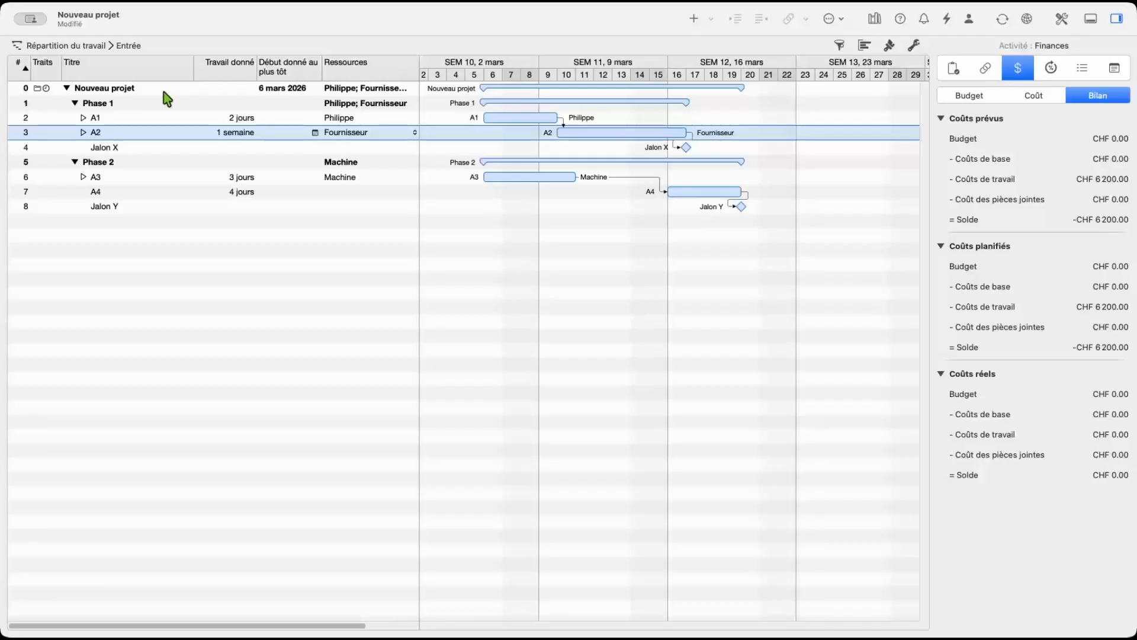
left_click(161, 87)
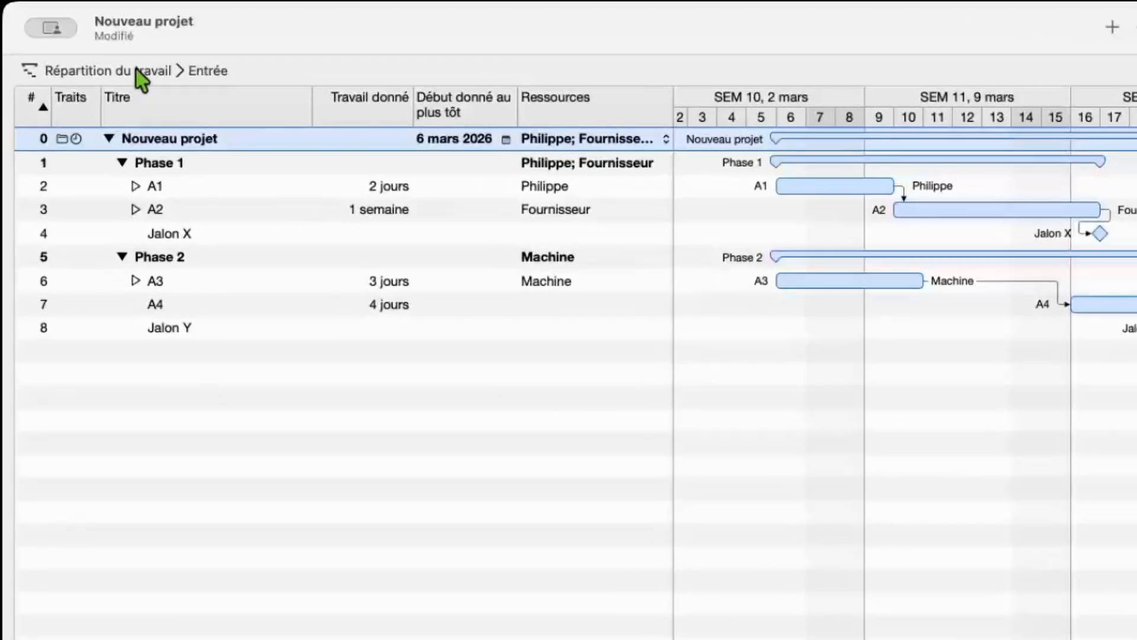
Show the work breakdown as Coûts prévus and check the expected costs of activity A3.
left_click(212, 71)
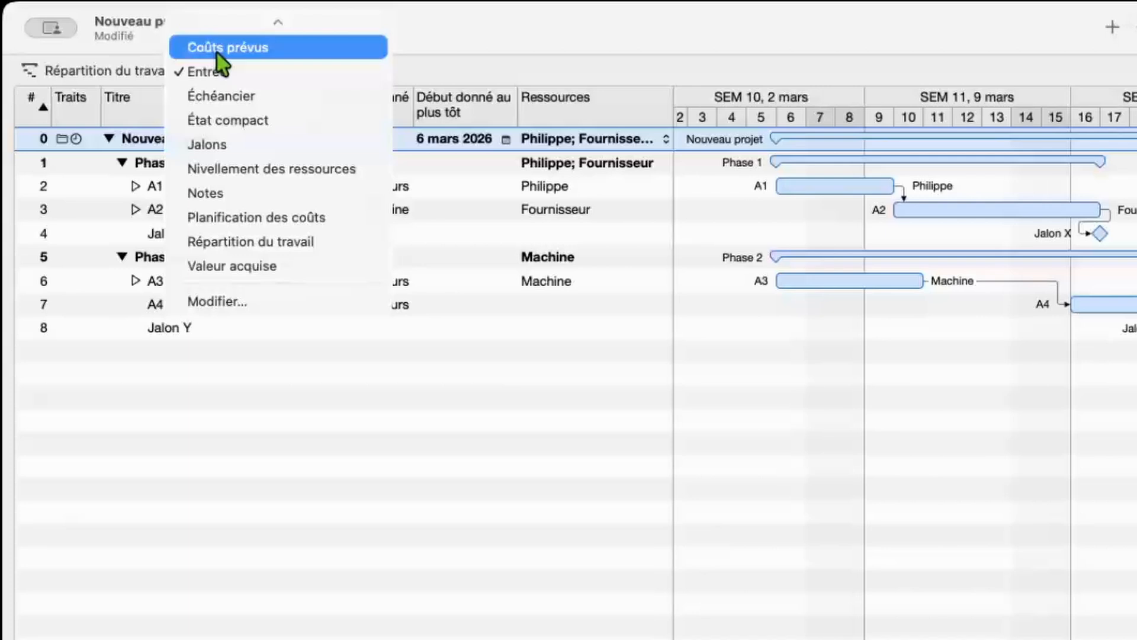
left_click(217, 53)
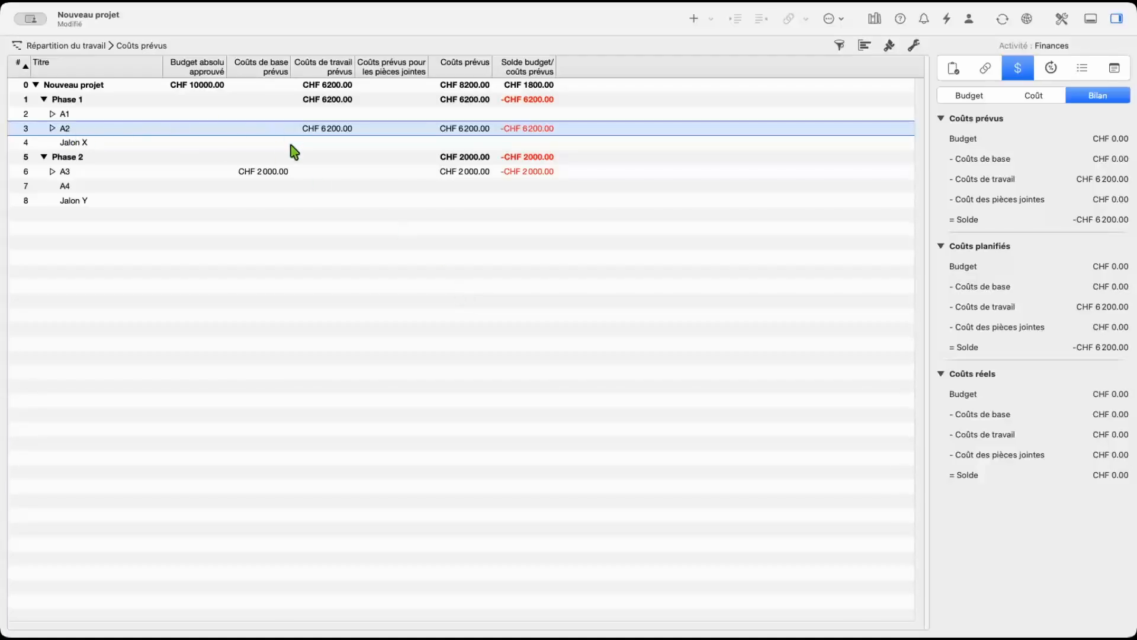
left_click(252, 173)
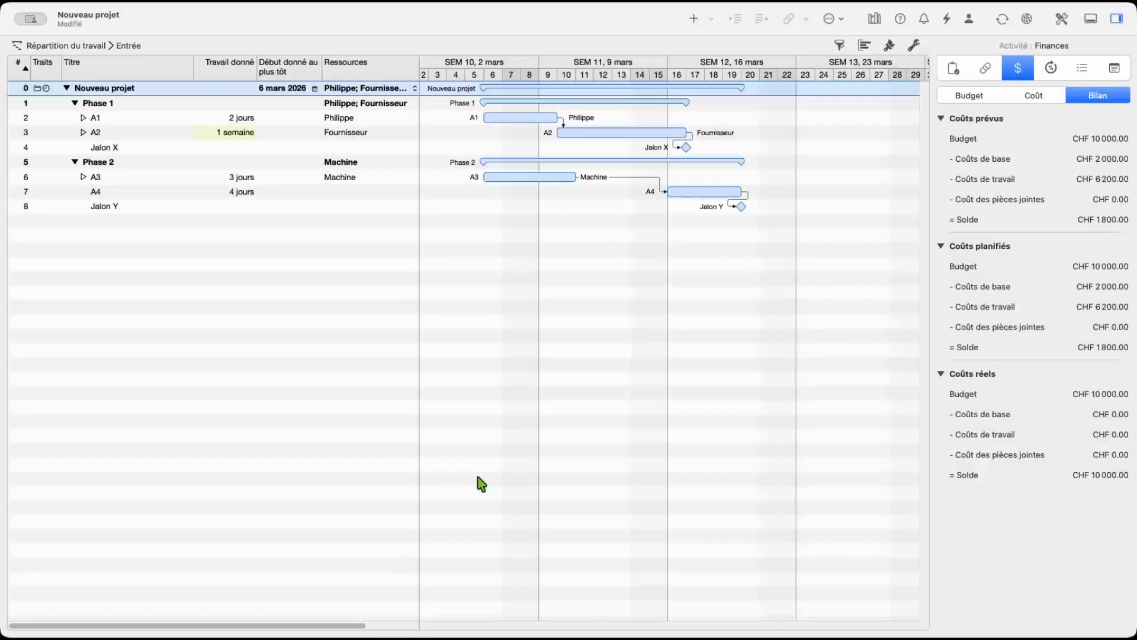
Set the given work of activity A2 to 7 days and display the whole project's cost balance.
left_click(243, 138)
left_click(234, 132)
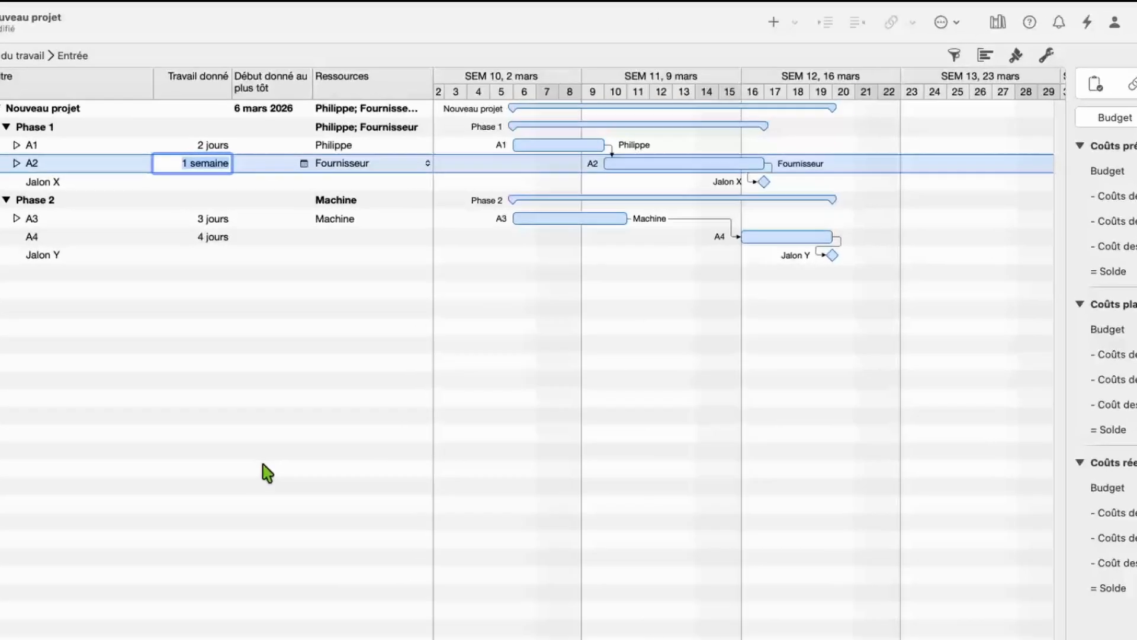
type("7j")
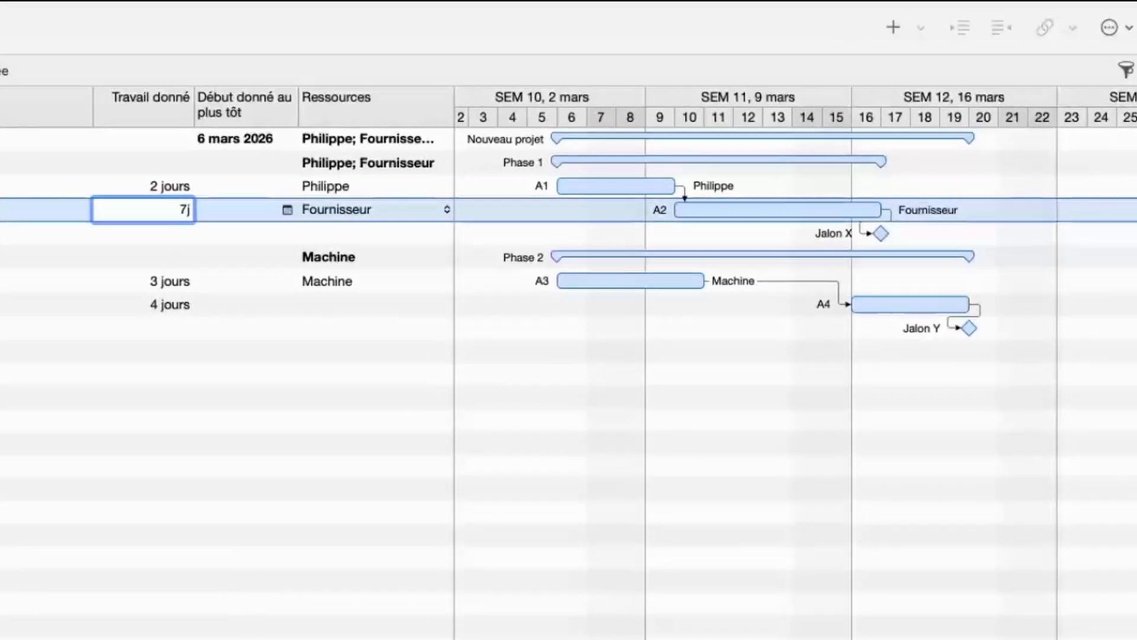
key("Return")
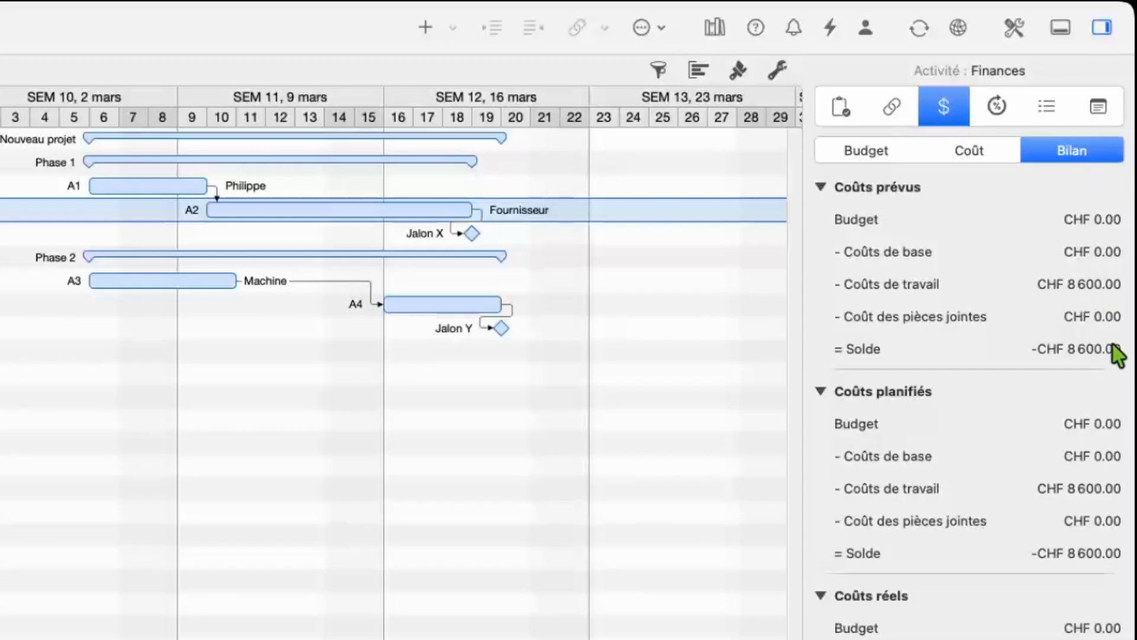
left_click(3, 139)
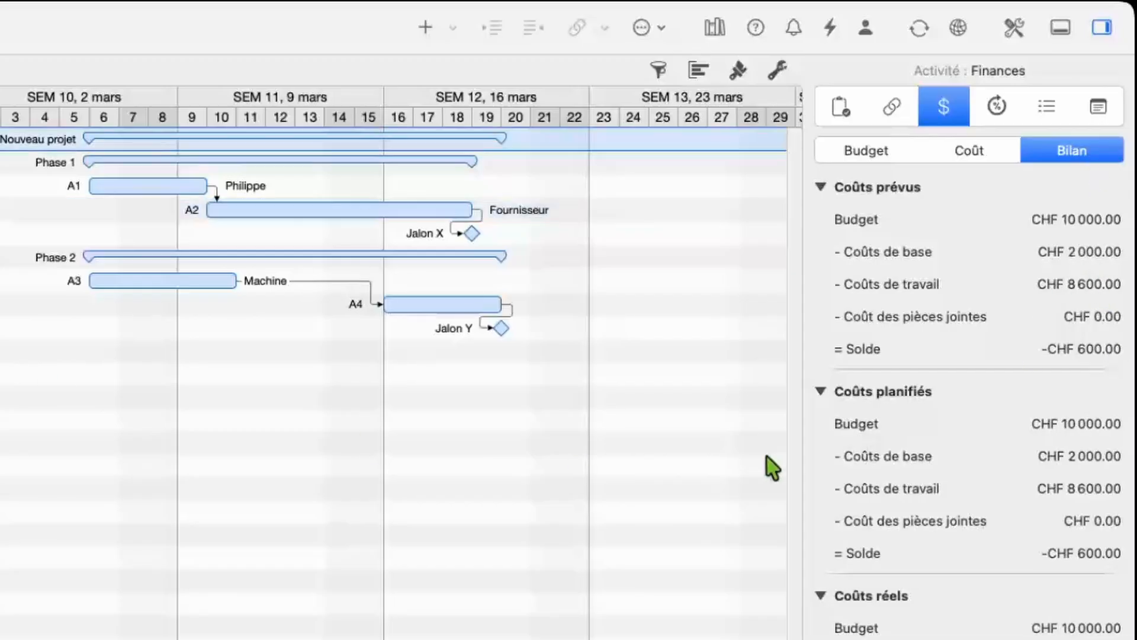